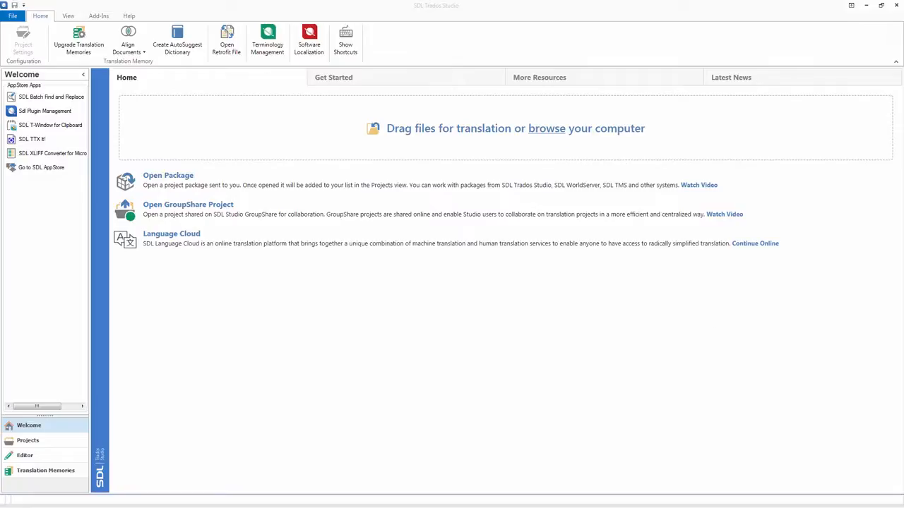
Step: Bring the four sample files from the SampleProject folder in for translation and start a new project with them
{"action": "key", "text": "alt+Tab"}
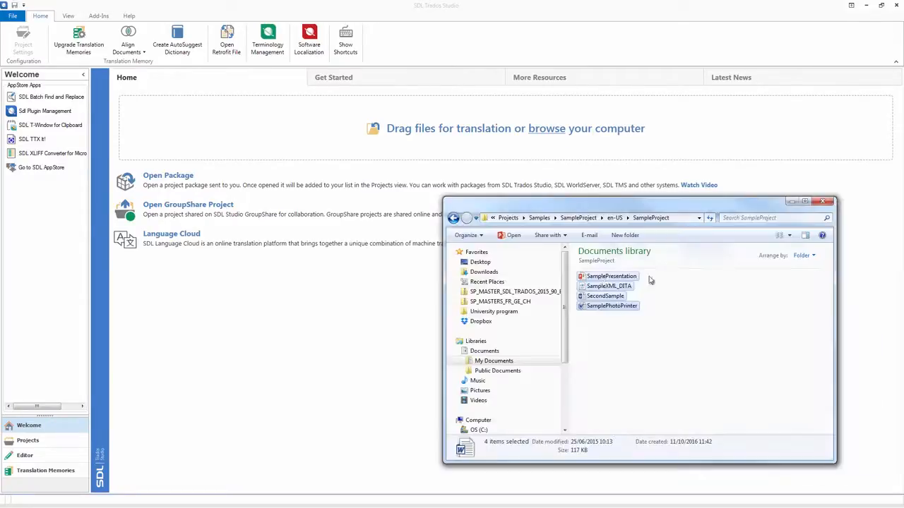
{"action": "right_click", "coordinate": [610, 286]}
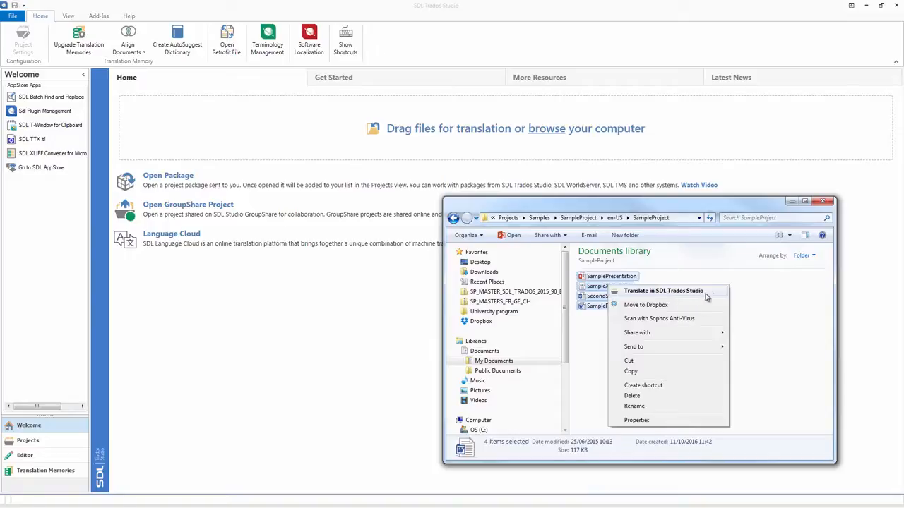
{"action": "left_click", "coordinate": [751, 305]}
{"action": "left_click", "coordinate": [603, 327]}
{"action": "left_click_drag", "start_coordinate": [604, 327], "coordinate": [342, 284]}
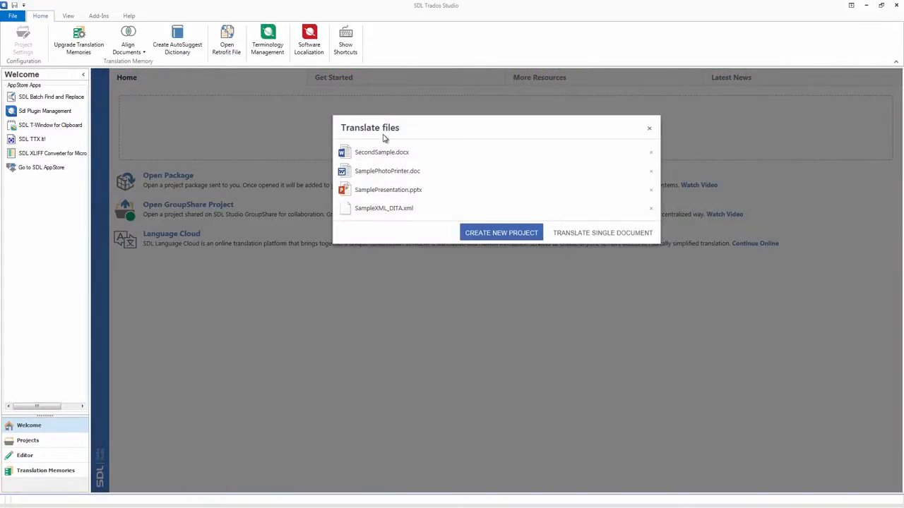
{"action": "left_click", "coordinate": [497, 233]}
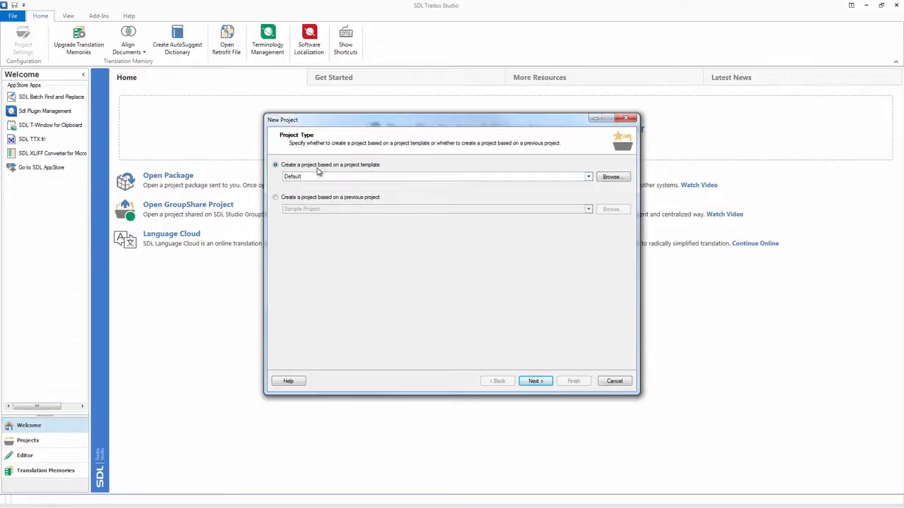
Step: Base the new project on the Default project template and continue to the project details
{"action": "left_click", "coordinate": [349, 177]}
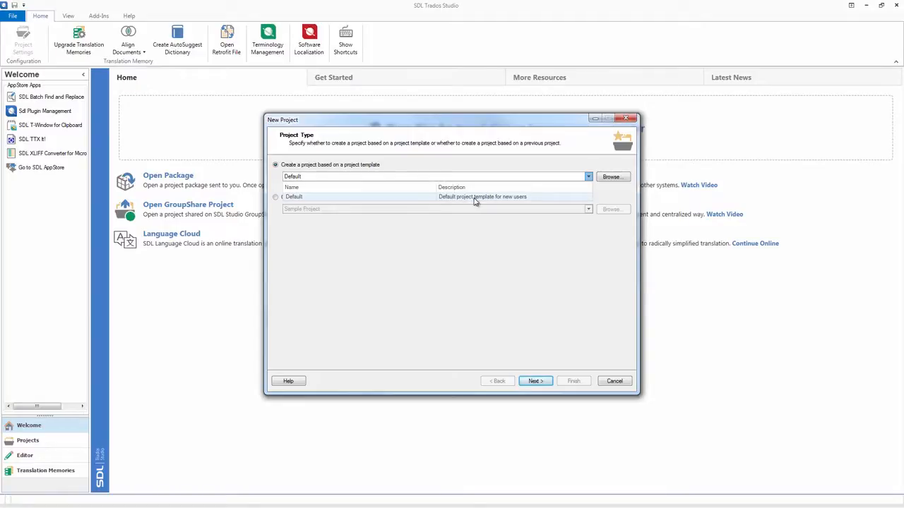
{"action": "left_click", "coordinate": [524, 199]}
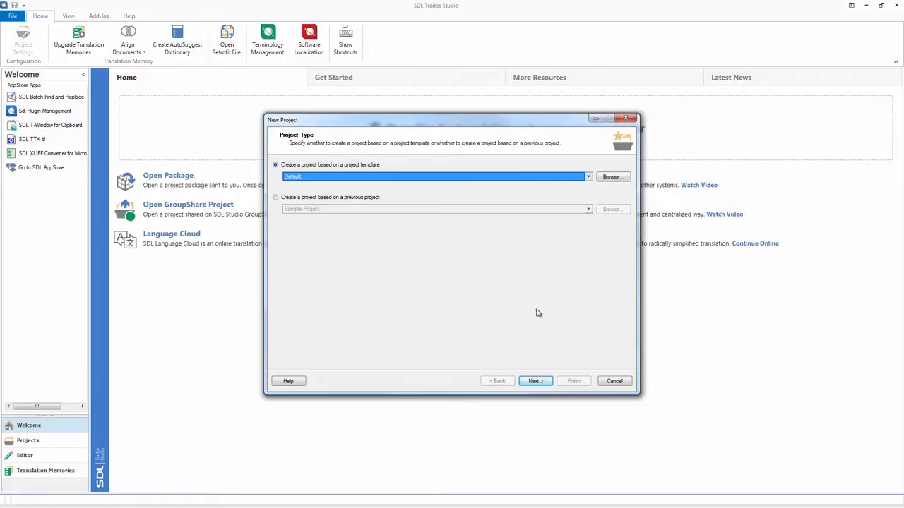
{"action": "left_click", "coordinate": [542, 384]}
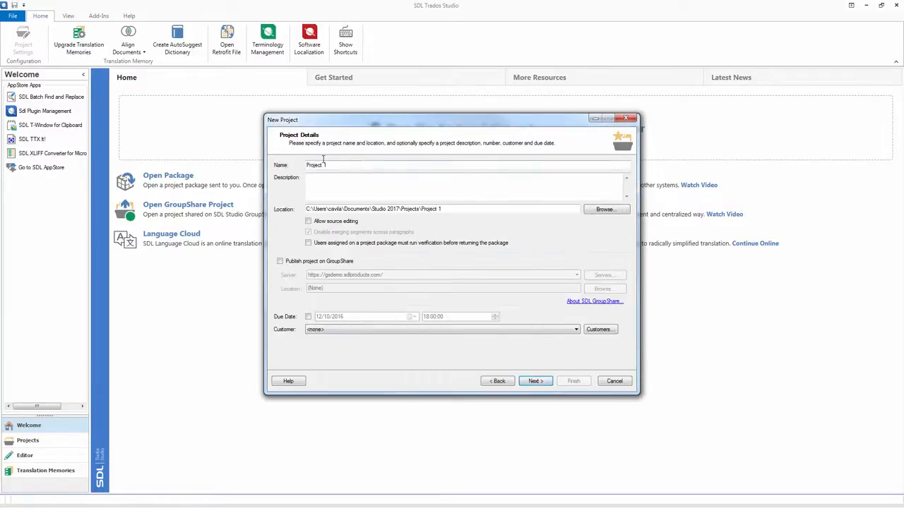
Step: Name the project "New Project", keeping the proposed location
{"action": "left_click_drag", "start_coordinate": [329, 166], "coordinate": [300, 165]}
{"action": "key", "text": "BackSpace"}
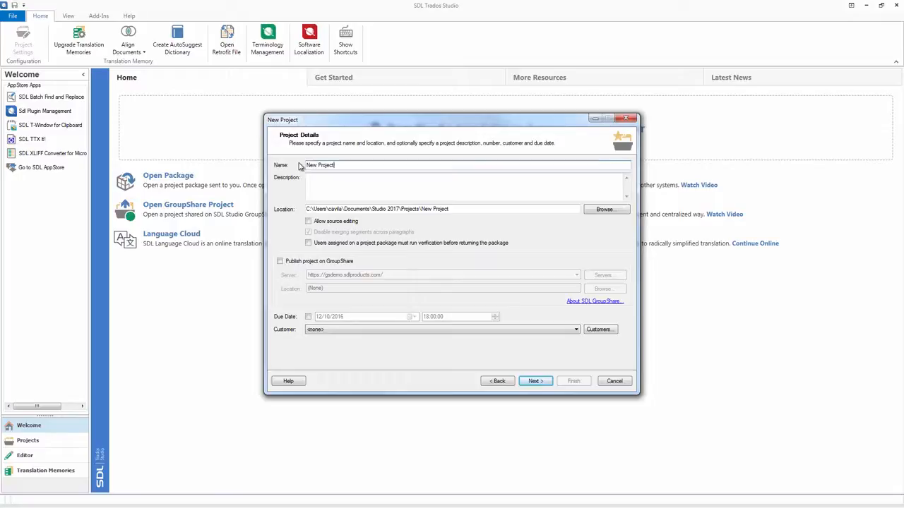
{"action": "left_click_drag", "start_coordinate": [445, 210], "coordinate": [281, 227]}
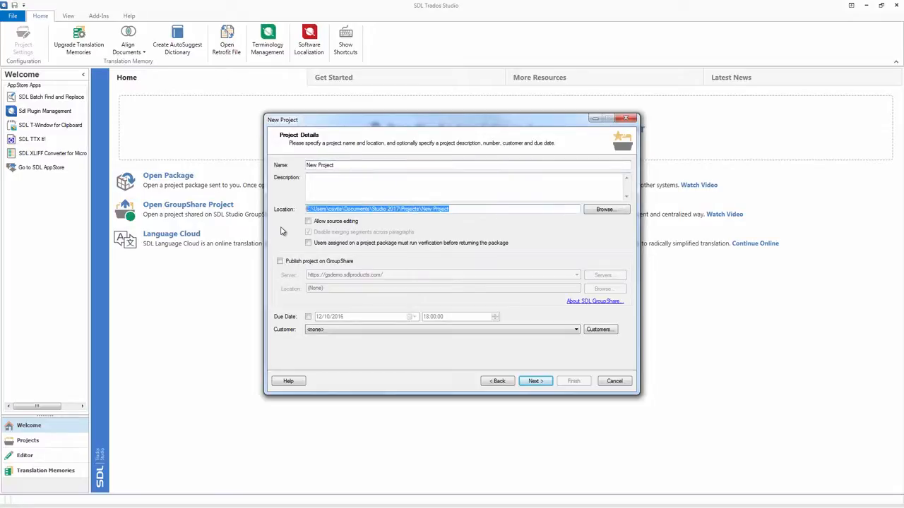
{"action": "left_click", "coordinate": [470, 207]}
{"action": "left_click", "coordinate": [308, 317]}
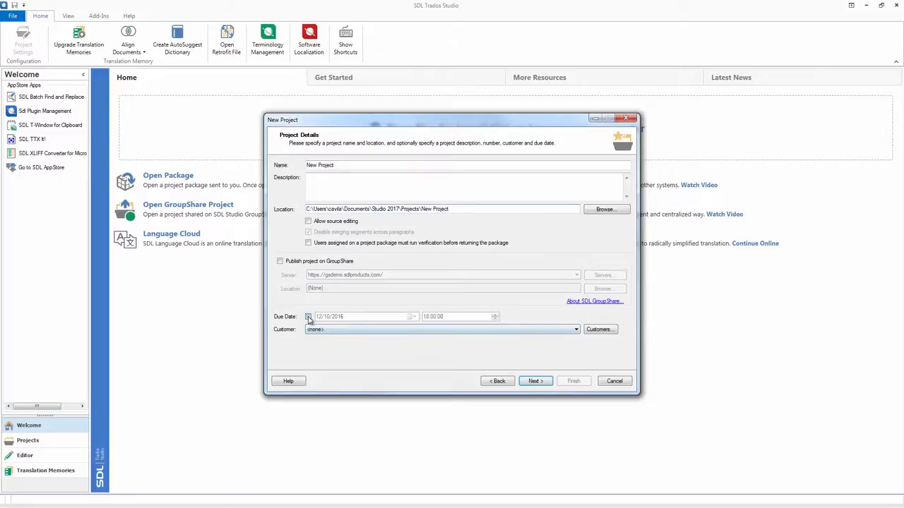
{"action": "left_click", "coordinate": [599, 329]}
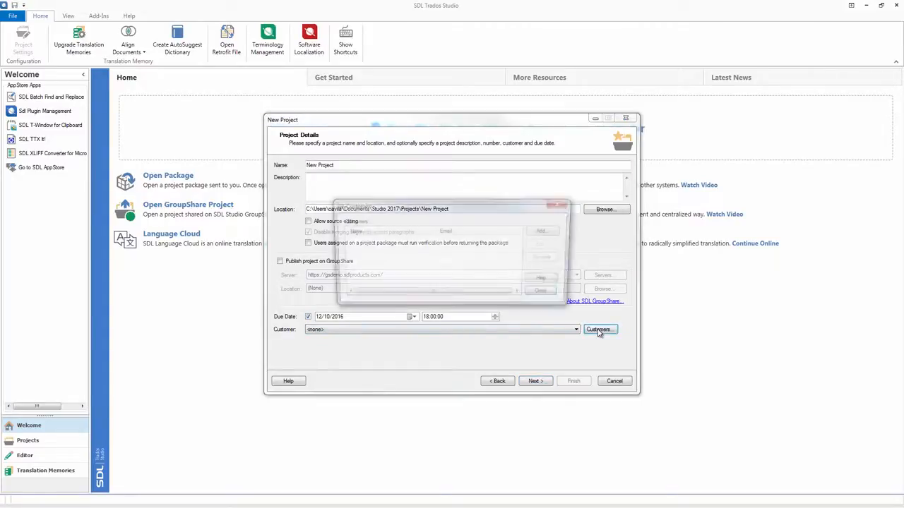
{"action": "left_click", "coordinate": [563, 204]}
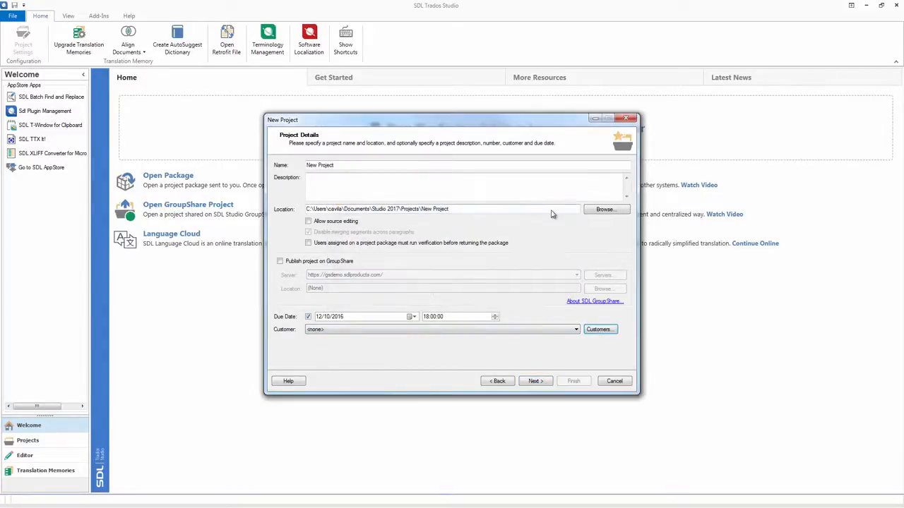
{"action": "left_click", "coordinate": [280, 263]}
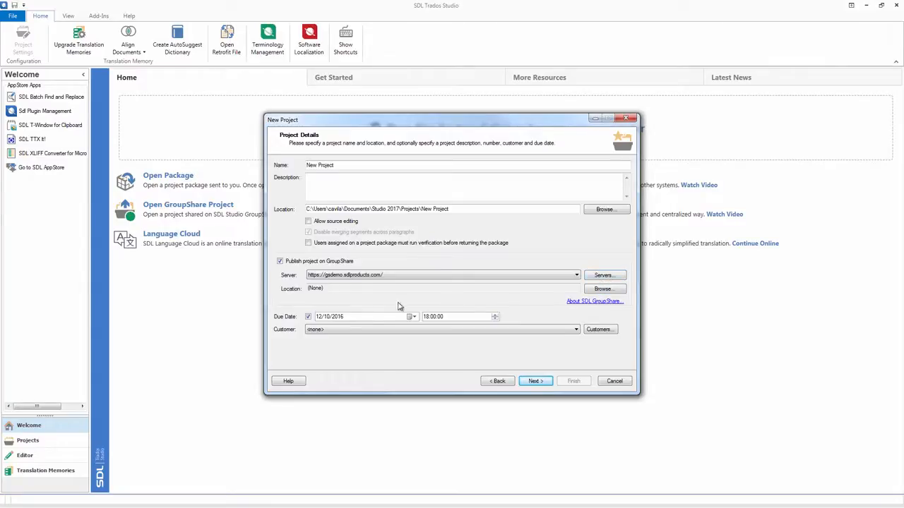
{"action": "left_click", "coordinate": [308, 317]}
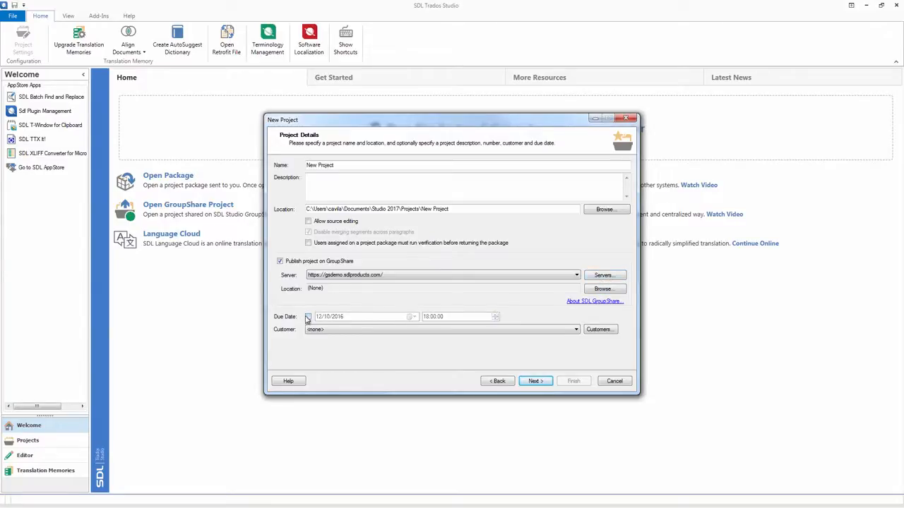
{"action": "left_click", "coordinate": [280, 261]}
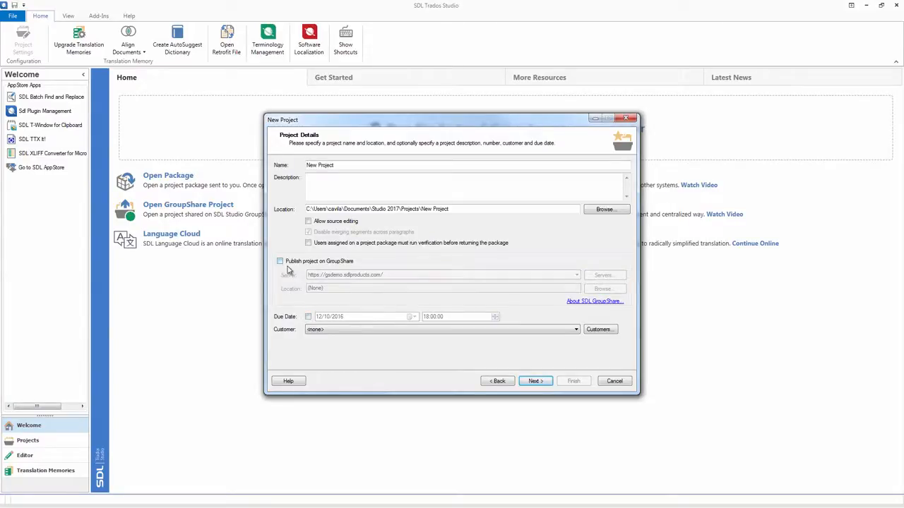
Step: Add French (France) and Japanese (Japan) to the project's target languages and continue to the project files
{"action": "left_click", "coordinate": [536, 382]}
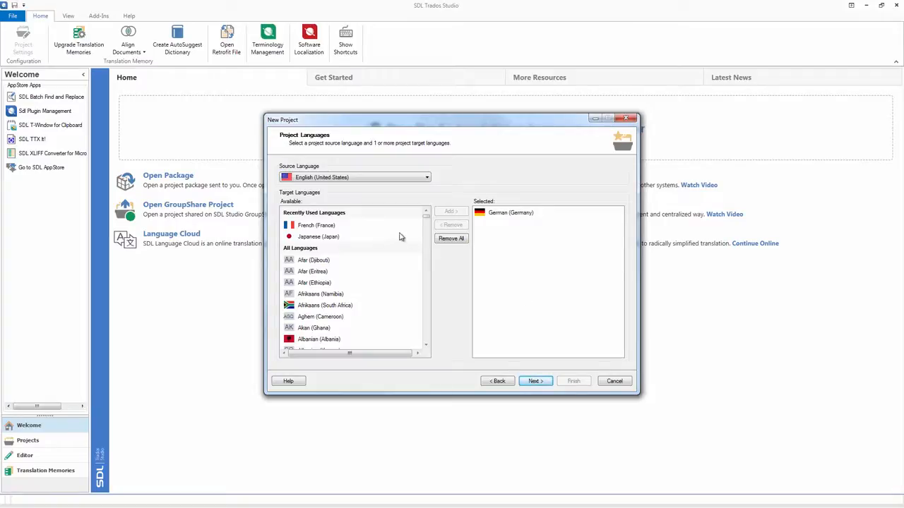
{"action": "mouse_move", "coordinate": [426, 221]}
{"action": "left_mouse_down"}
{"action": "mouse_move", "coordinate": [429, 251]}
{"action": "mouse_move", "coordinate": [427, 215]}
{"action": "left_mouse_up"}
{"action": "left_click", "coordinate": [322, 226]}
{"action": "left_click", "coordinate": [323, 238], "text": "ctrl"}
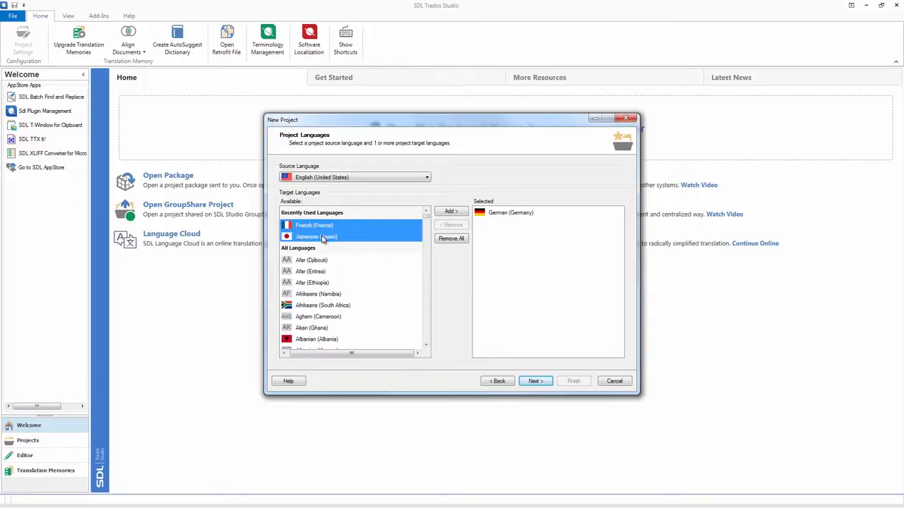
{"action": "left_click", "coordinate": [450, 212]}
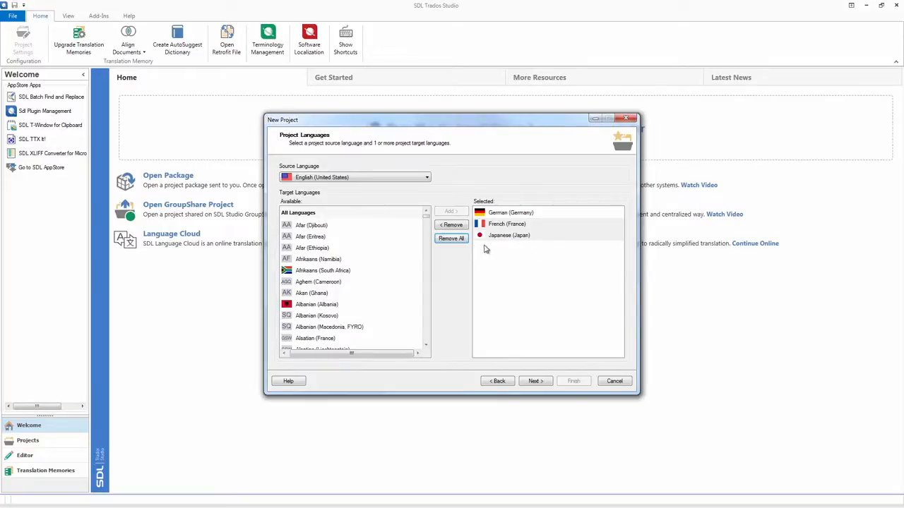
{"action": "left_click", "coordinate": [535, 382]}
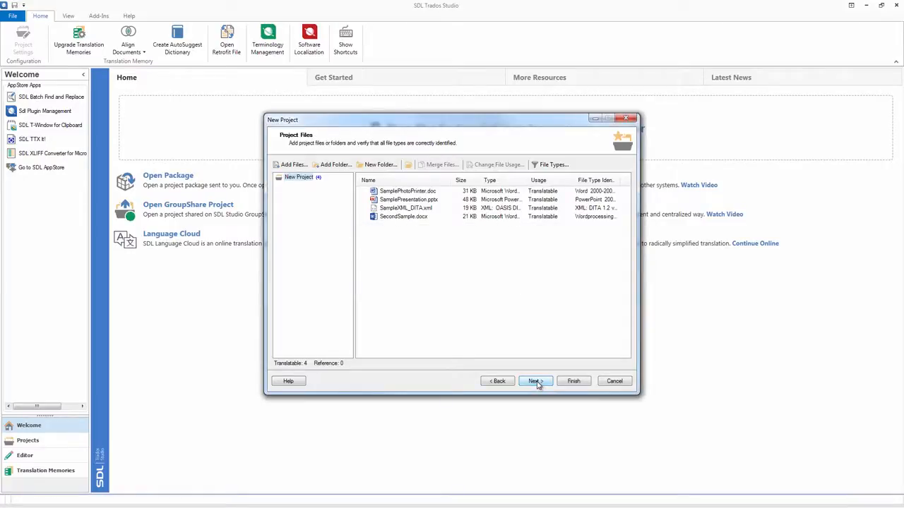
Step: Check the type of each project file and the file usage options of SecondSample.docx, keeping Translatable
{"action": "left_click", "coordinate": [505, 194]}
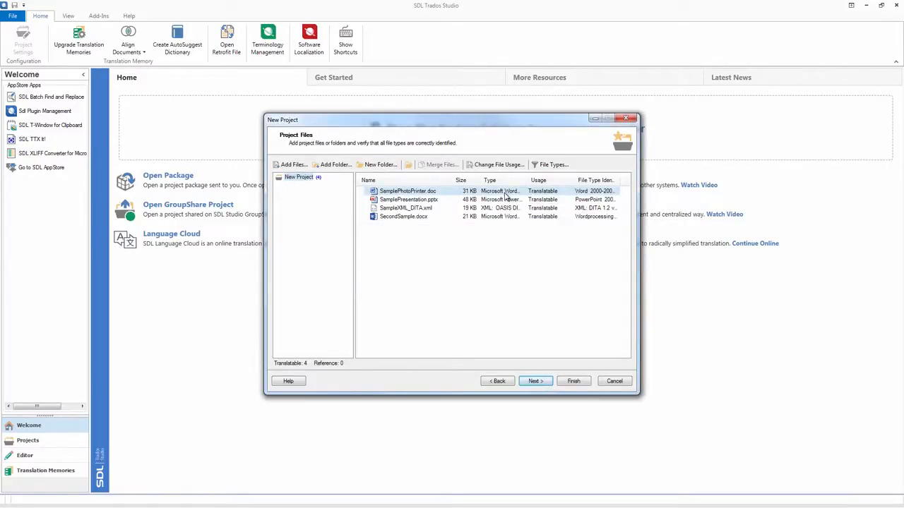
{"action": "left_click", "coordinate": [499, 201]}
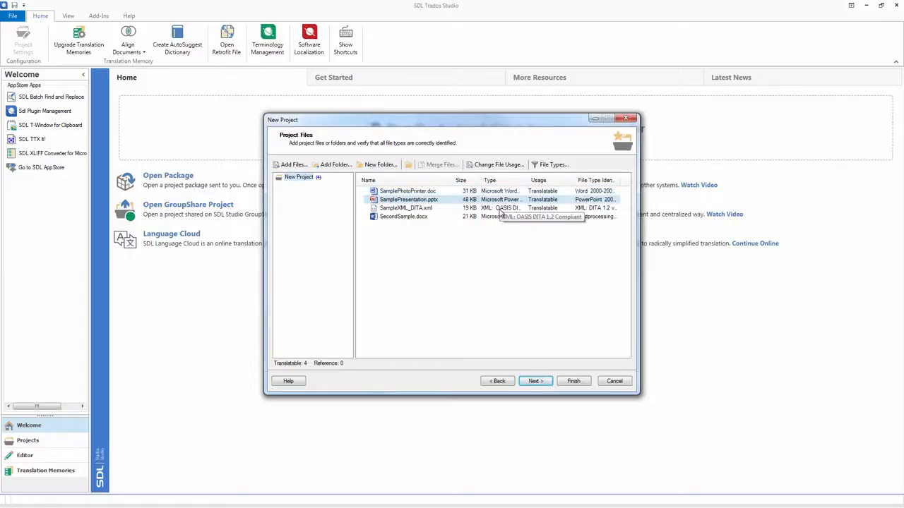
{"action": "left_click", "coordinate": [501, 209]}
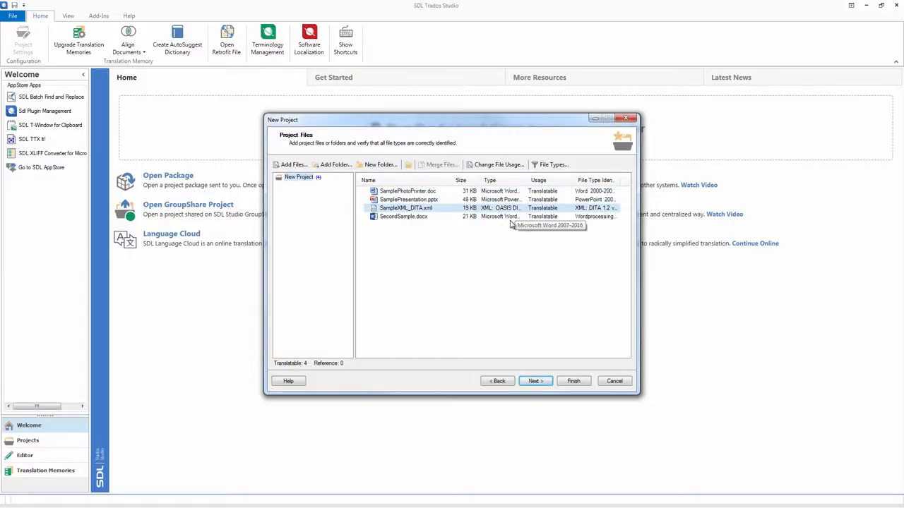
{"action": "left_click", "coordinate": [511, 218]}
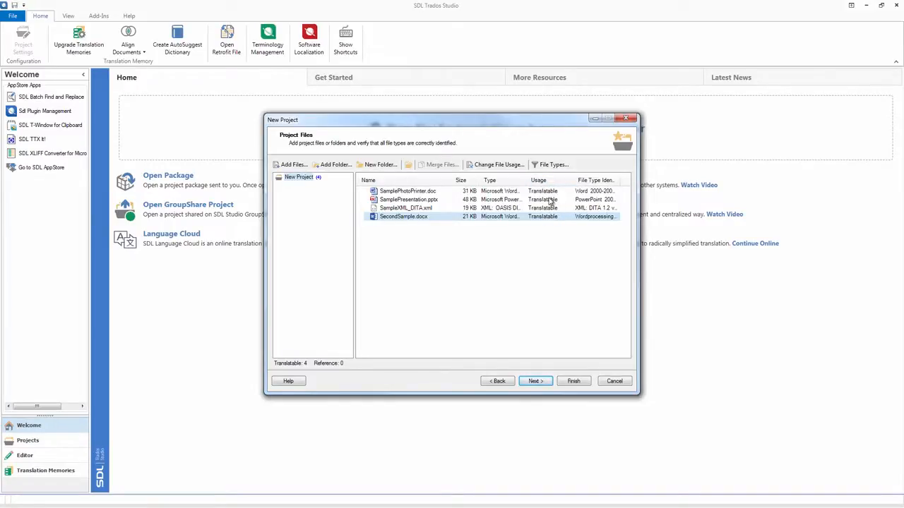
{"action": "left_click", "coordinate": [496, 165]}
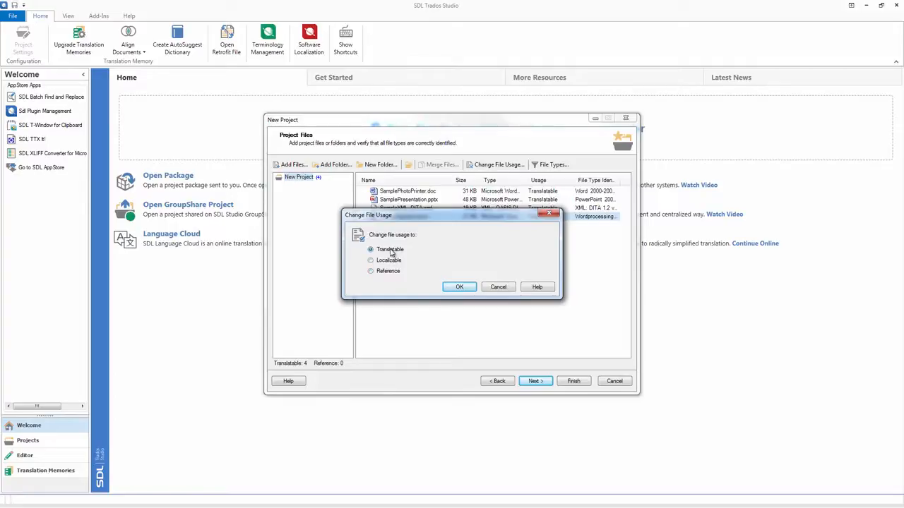
{"action": "left_click", "coordinate": [459, 286]}
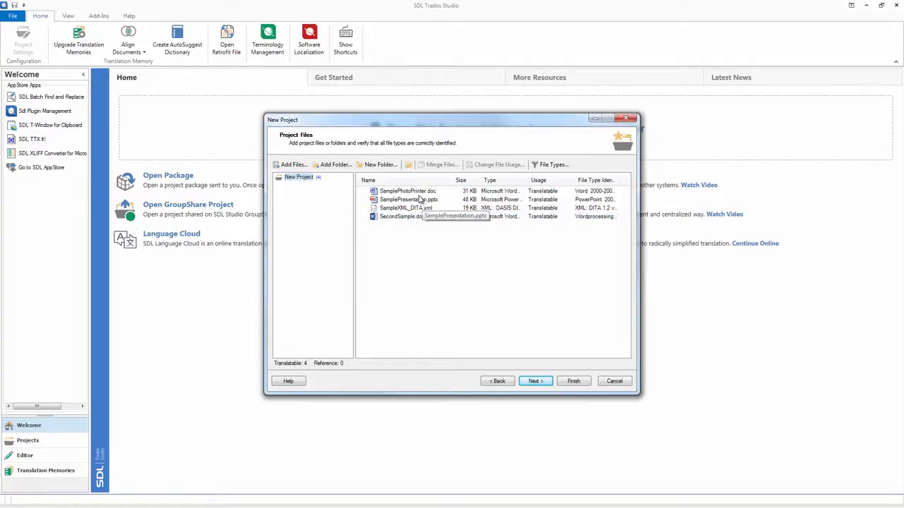
{"action": "left_click", "coordinate": [418, 191]}
{"action": "left_click", "coordinate": [423, 201], "text": "shift"}
{"action": "right_click", "coordinate": [429, 203]}
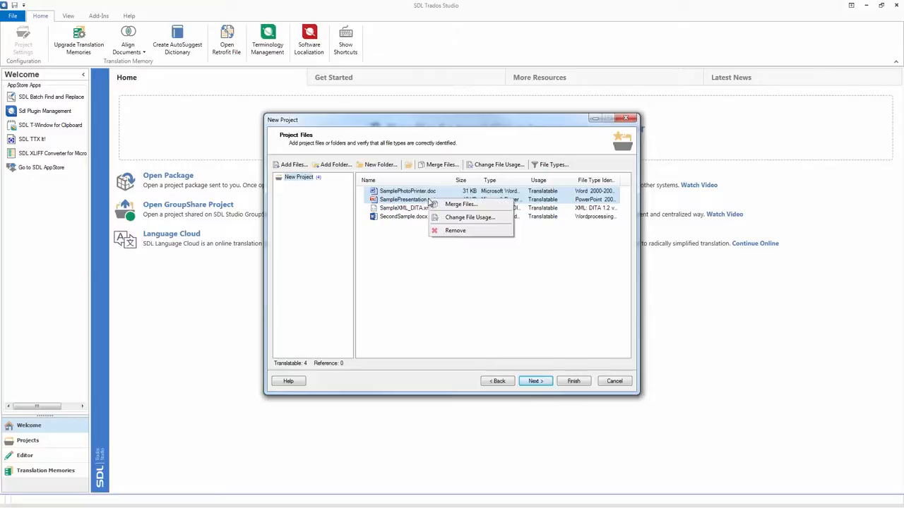
{"action": "left_click", "coordinate": [440, 205]}
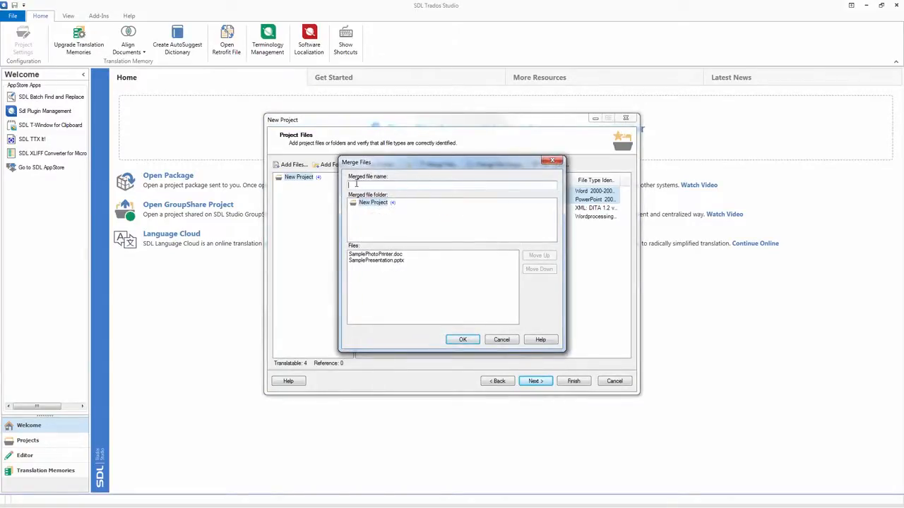
{"action": "left_click", "coordinate": [501, 340]}
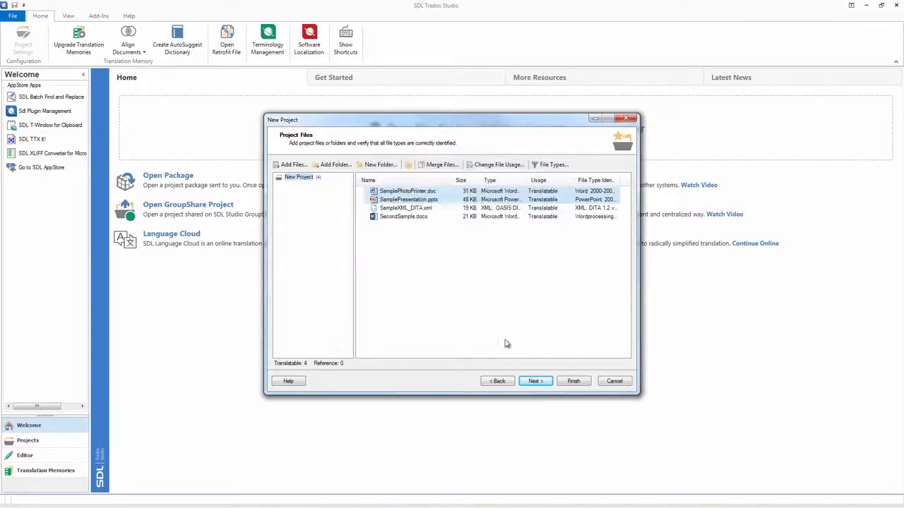
Step: Continue from the project files to the translation memory and automated translation settings
{"action": "left_click", "coordinate": [541, 382]}
{"action": "left_click", "coordinate": [543, 382]}
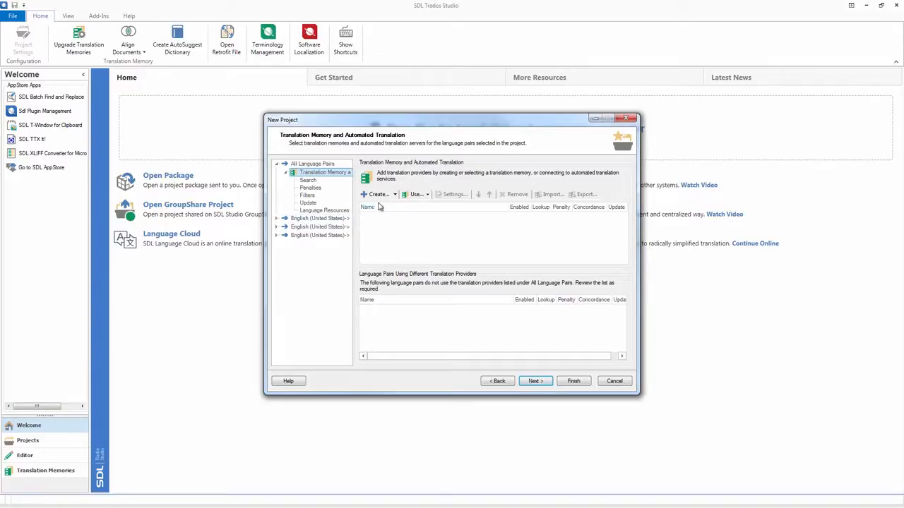
{"action": "left_click", "coordinate": [416, 194]}
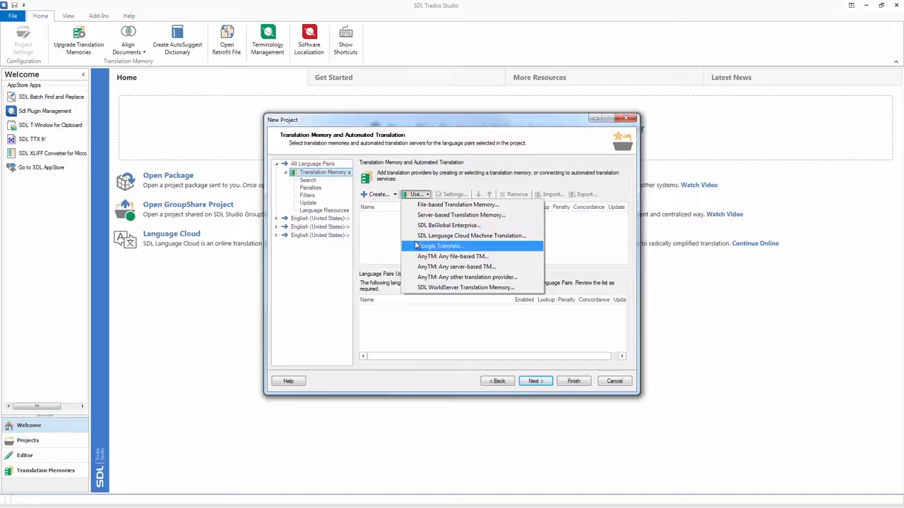
{"action": "left_click", "coordinate": [417, 281]}
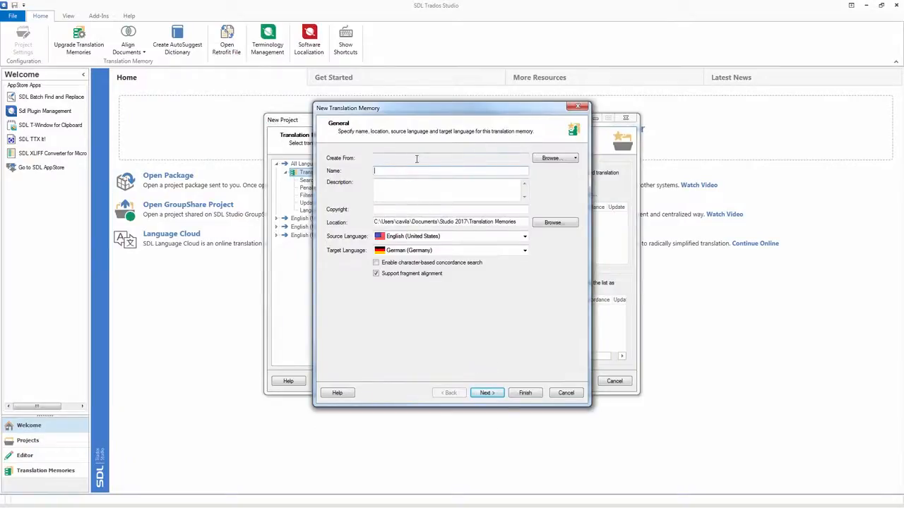
{"action": "left_click", "coordinate": [578, 107]}
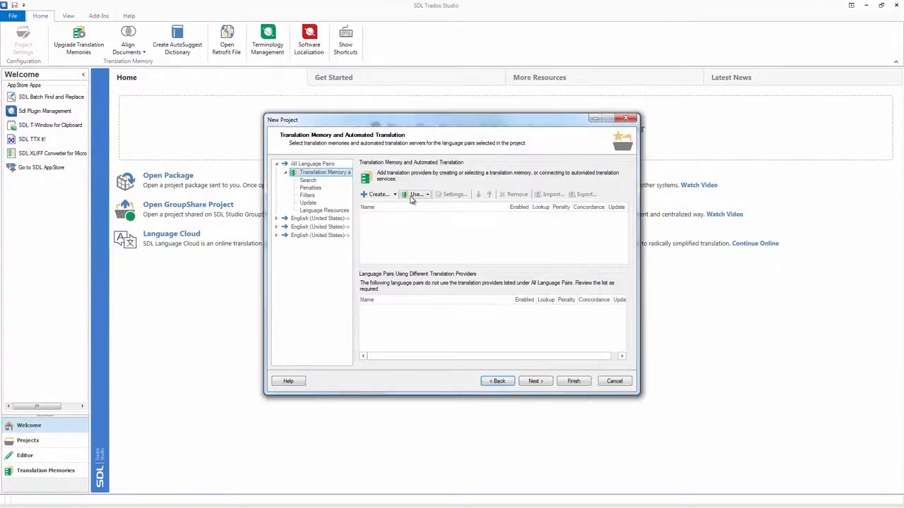
Step: Add the file-based translation memories English-French, English-German and English-Japanese for all language pairs
{"action": "left_click", "coordinate": [411, 197]}
{"action": "left_click", "coordinate": [414, 205]}
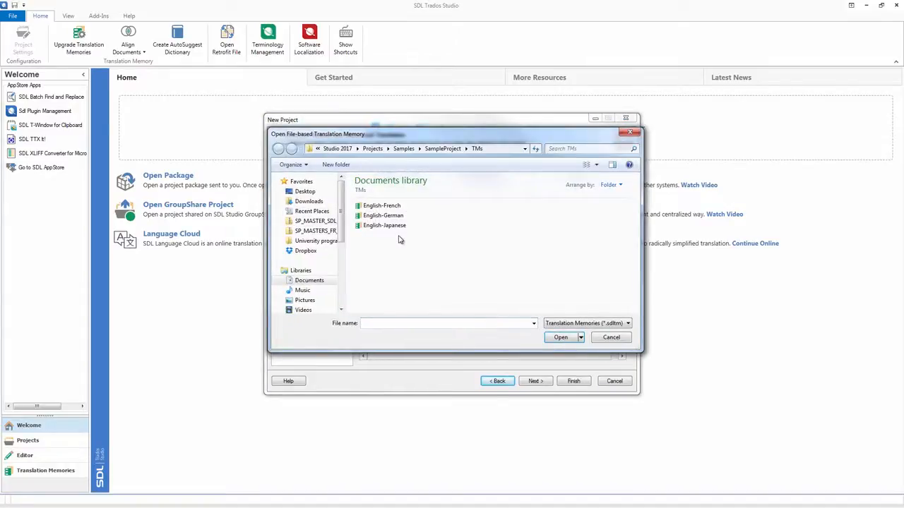
{"action": "left_click_drag", "start_coordinate": [399, 240], "coordinate": [399, 206]}
{"action": "left_click", "coordinate": [559, 337]}
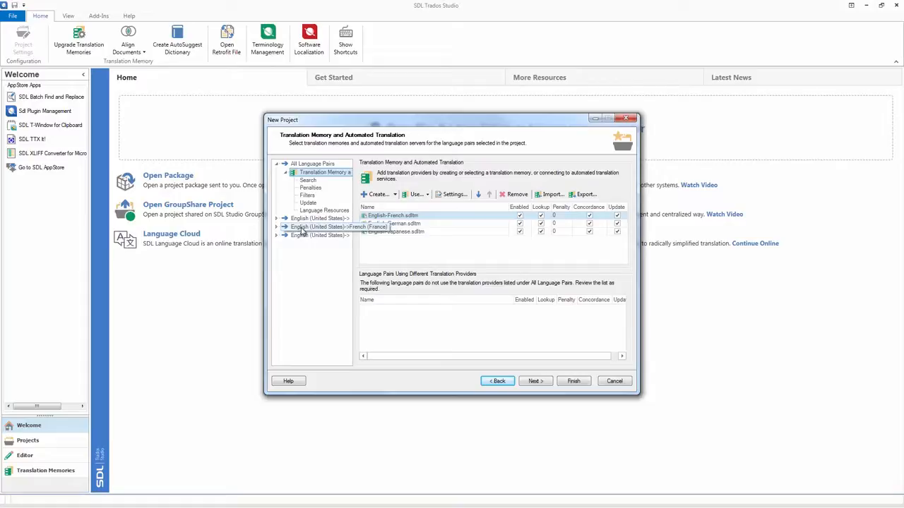
Step: Add the AutoSuggest dictionary AutoSuggest_EN-US_FR-FR.bpm to the English (United States) to French (France) pair and continue to the termbases
{"action": "left_click", "coordinate": [284, 229]}
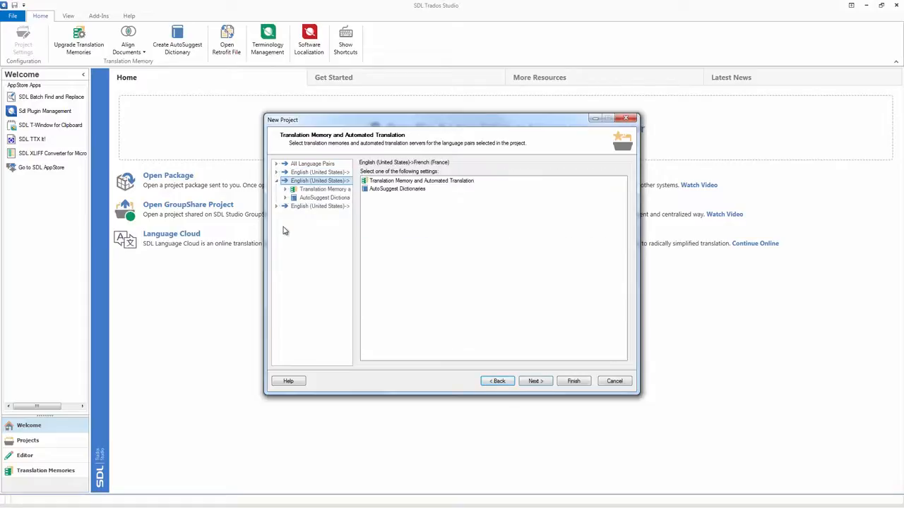
{"action": "left_click", "coordinate": [406, 191]}
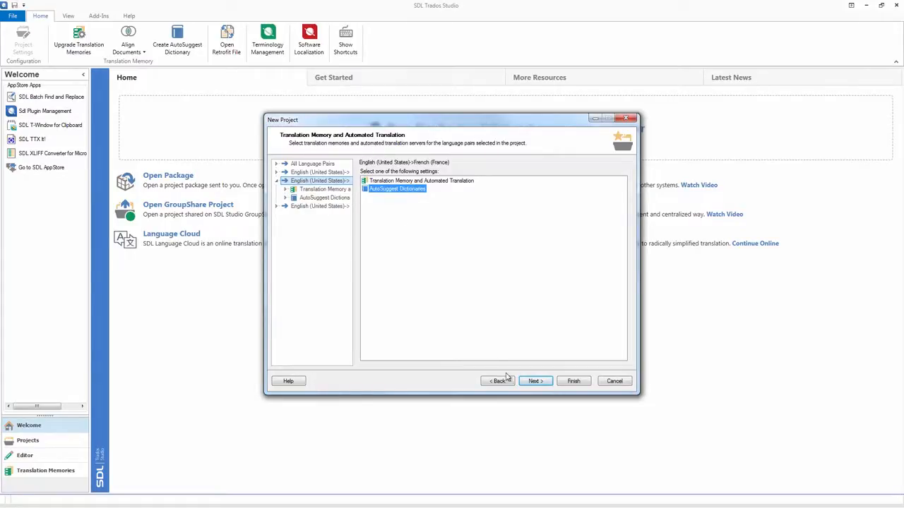
{"action": "key", "text": "Up"}
{"action": "double_click", "coordinate": [414, 189]}
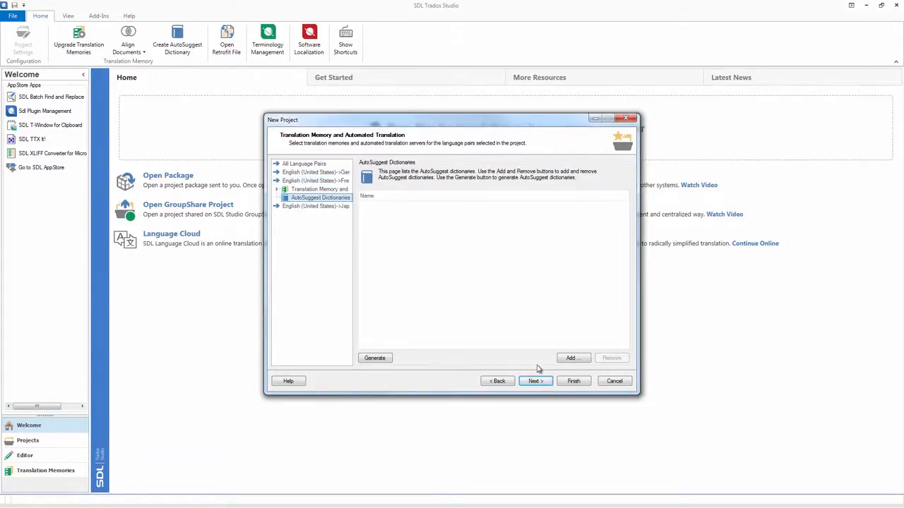
{"action": "left_click", "coordinate": [576, 358]}
{"action": "left_click", "coordinate": [432, 207]}
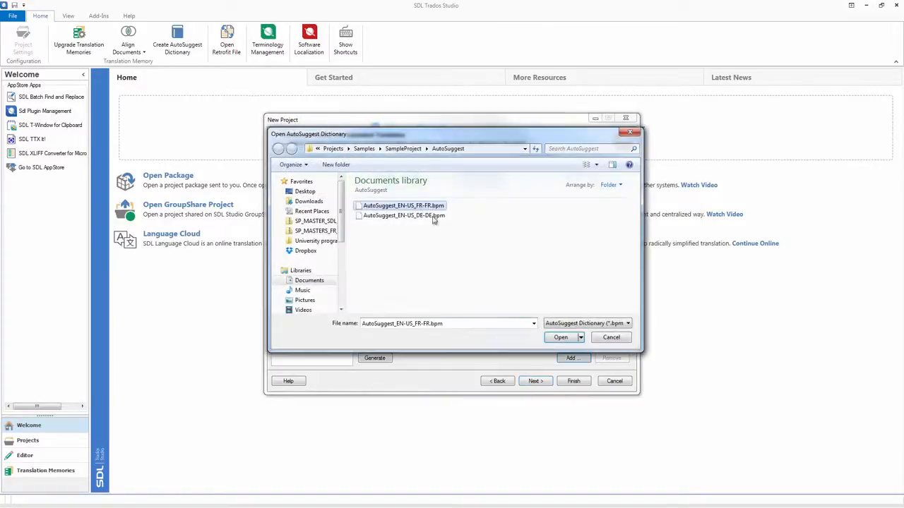
{"action": "left_click", "coordinate": [561, 338]}
{"action": "left_click", "coordinate": [535, 381]}
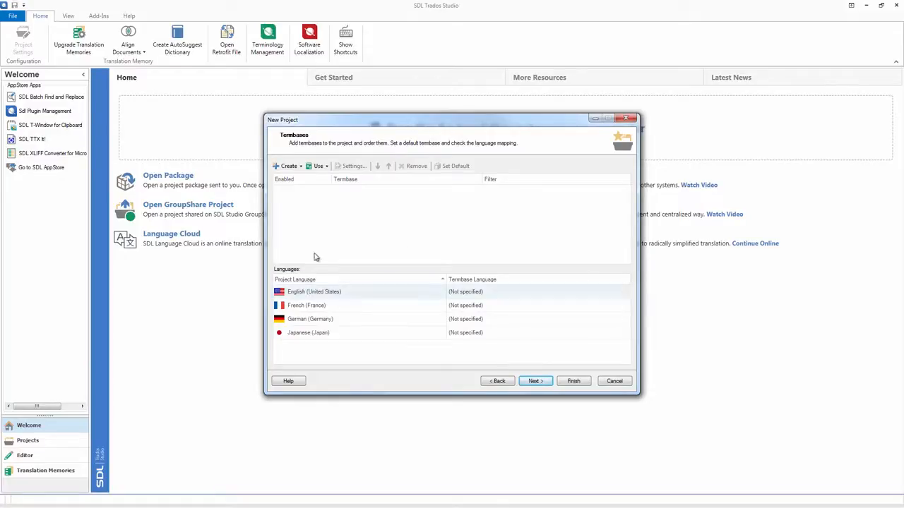
Step: Add the file-based MultiTerm termbase Printer to the project and continue to the PerfectMatch settings
{"action": "left_click", "coordinate": [316, 167]}
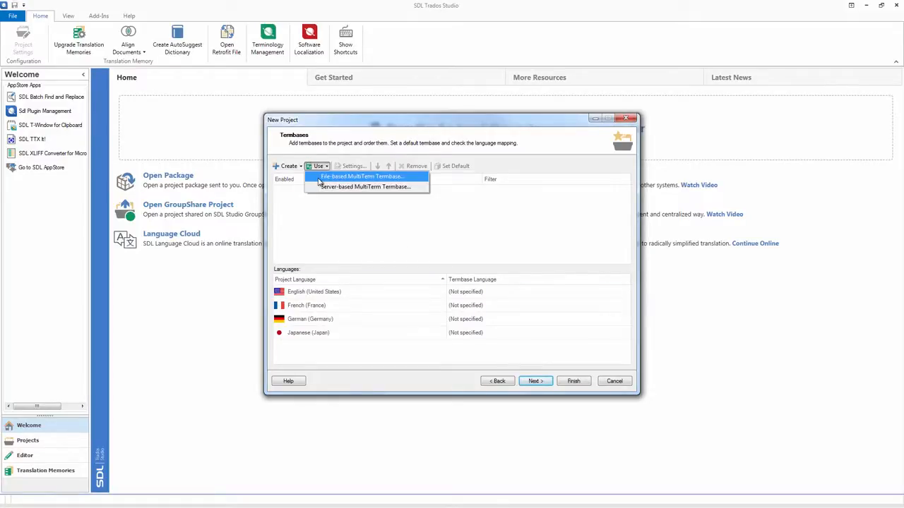
{"action": "left_click", "coordinate": [320, 177]}
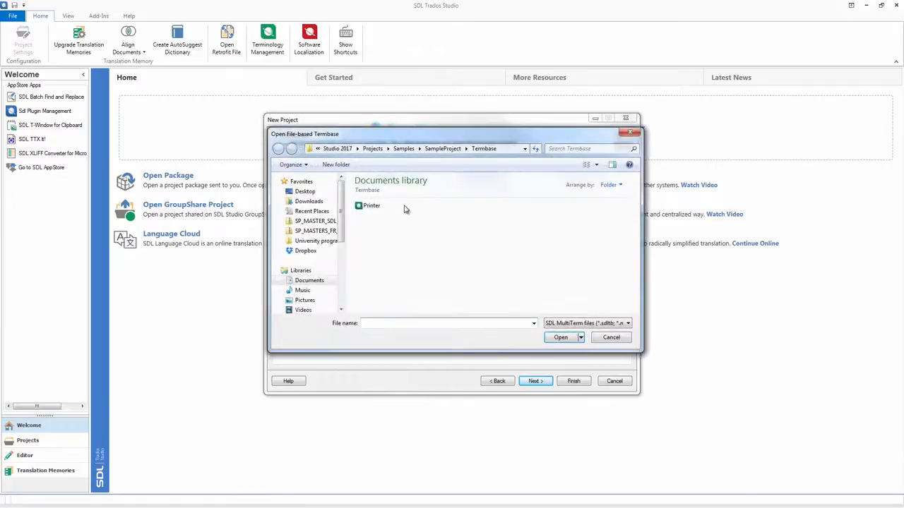
{"action": "left_click", "coordinate": [375, 206]}
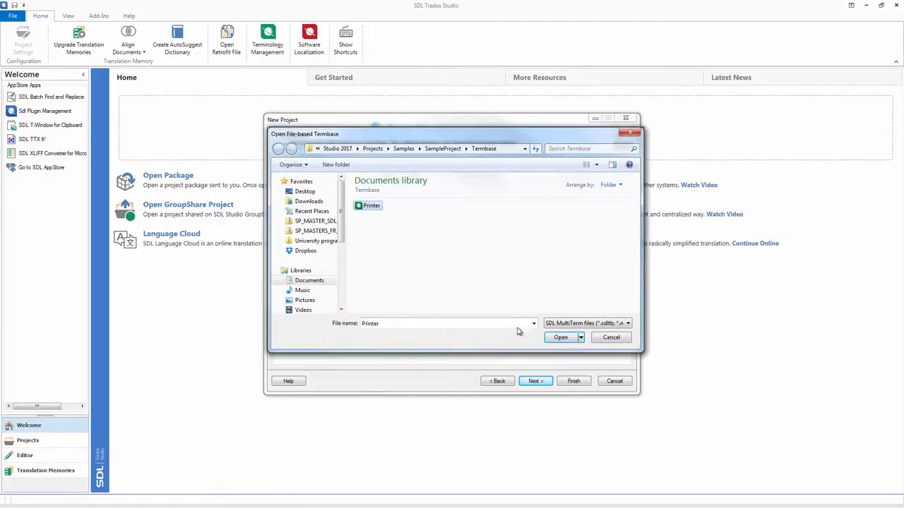
{"action": "left_click", "coordinate": [560, 338]}
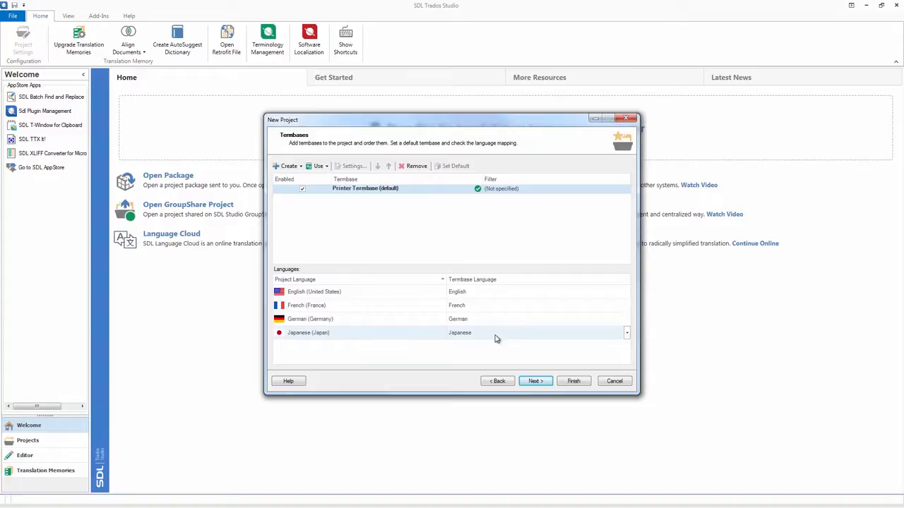
{"action": "left_click", "coordinate": [534, 381]}
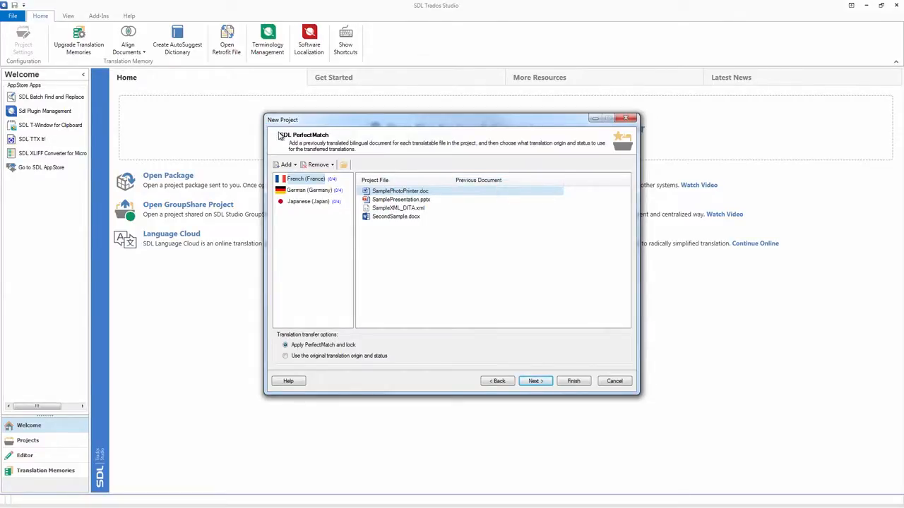
Step: Skip PerfectMatch documents, check the available task sequences, and continue to batch processing with Prepare without project TM
{"action": "left_click", "coordinate": [535, 382]}
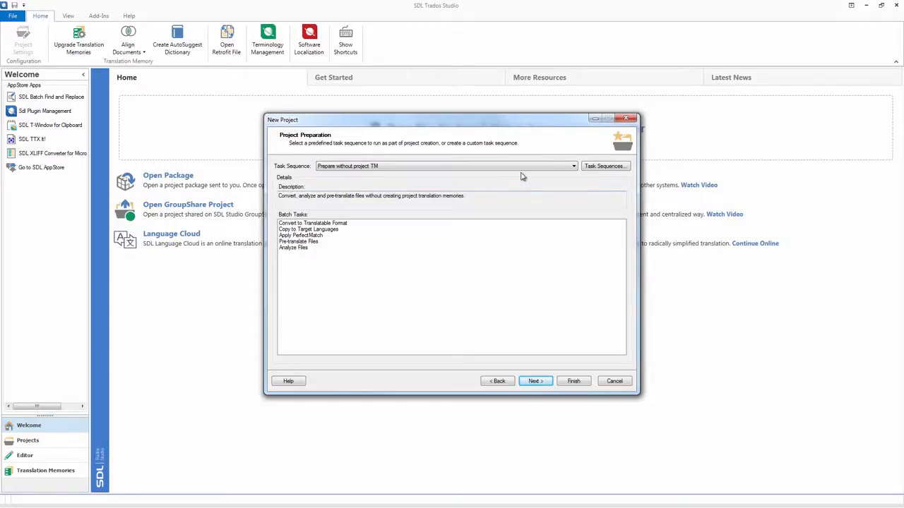
{"action": "left_click", "coordinate": [600, 168]}
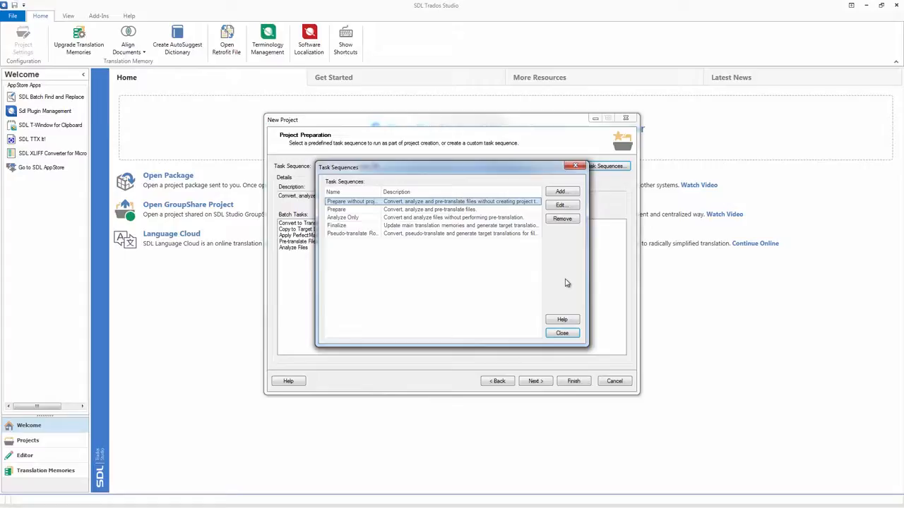
{"action": "left_click", "coordinate": [562, 332]}
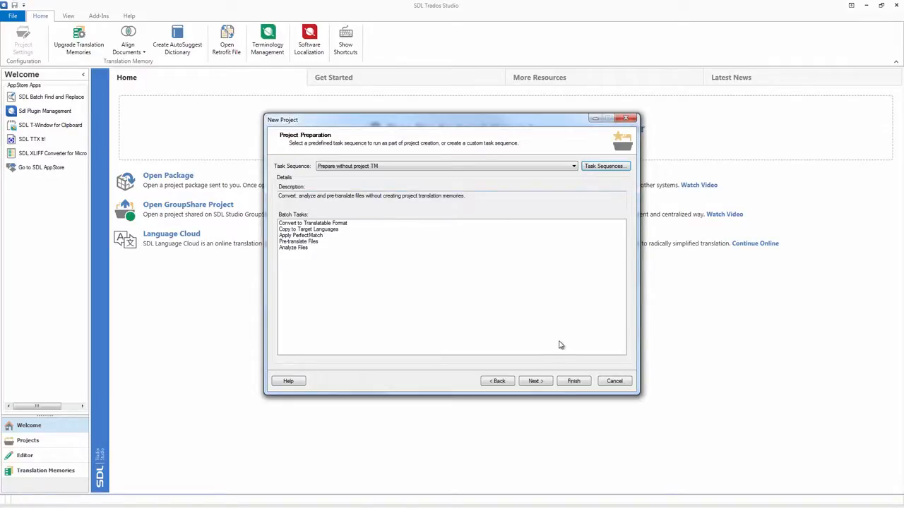
{"action": "left_click", "coordinate": [540, 387]}
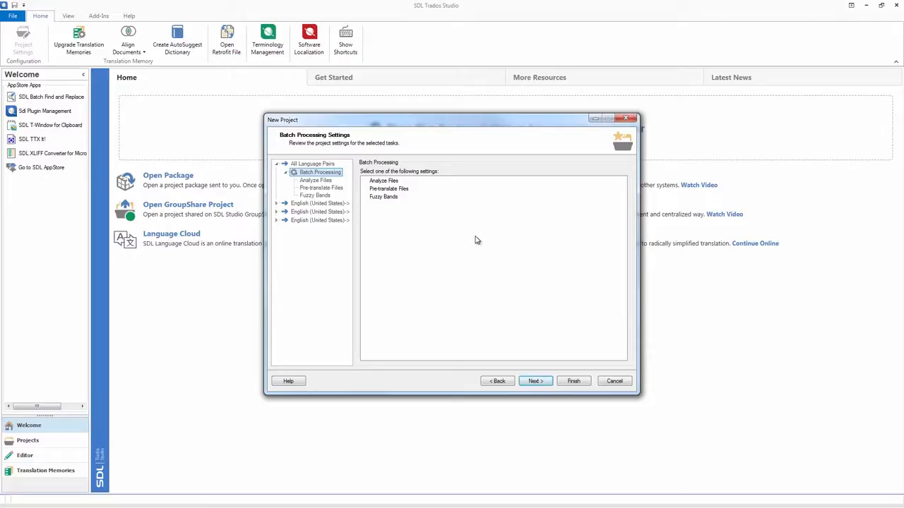
Step: Check the Analyze Files, Pre-translate Files and Fuzzy Bands settings for all language pairs and continue to the project summary
{"action": "left_click", "coordinate": [319, 183]}
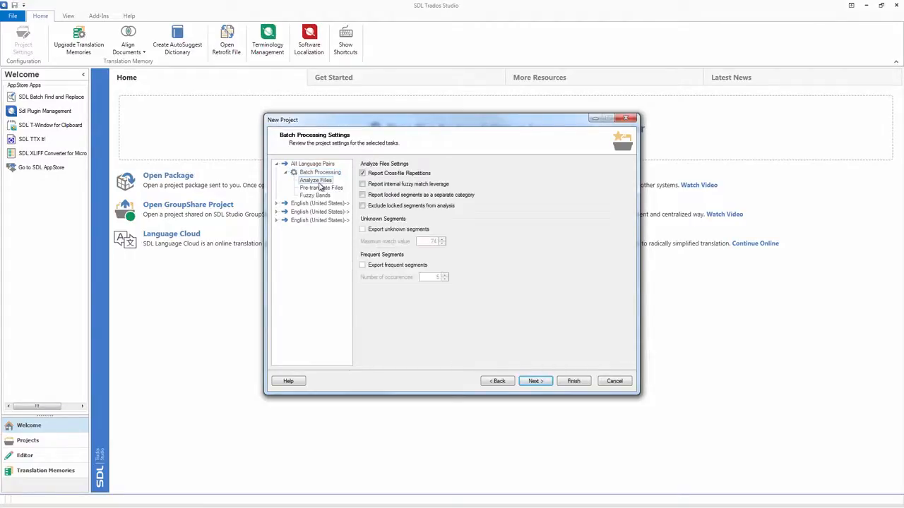
{"action": "left_click", "coordinate": [320, 188]}
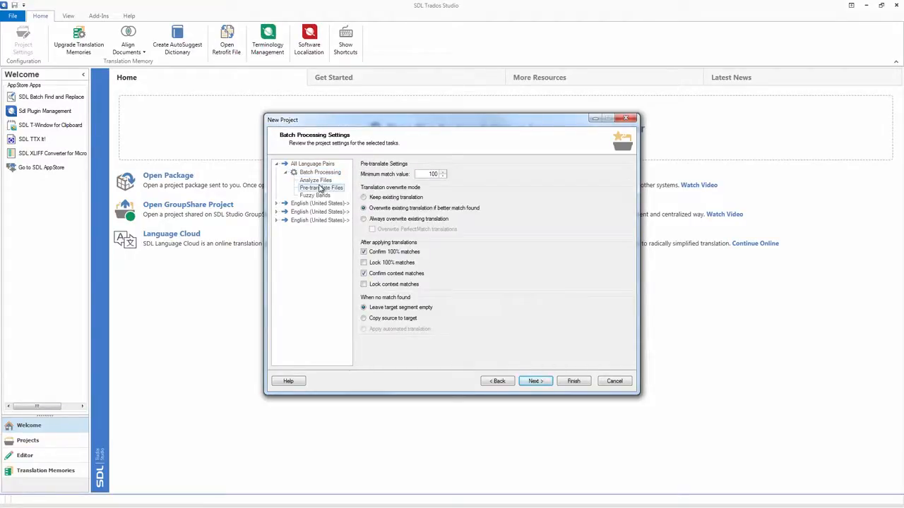
{"action": "left_click", "coordinate": [315, 194]}
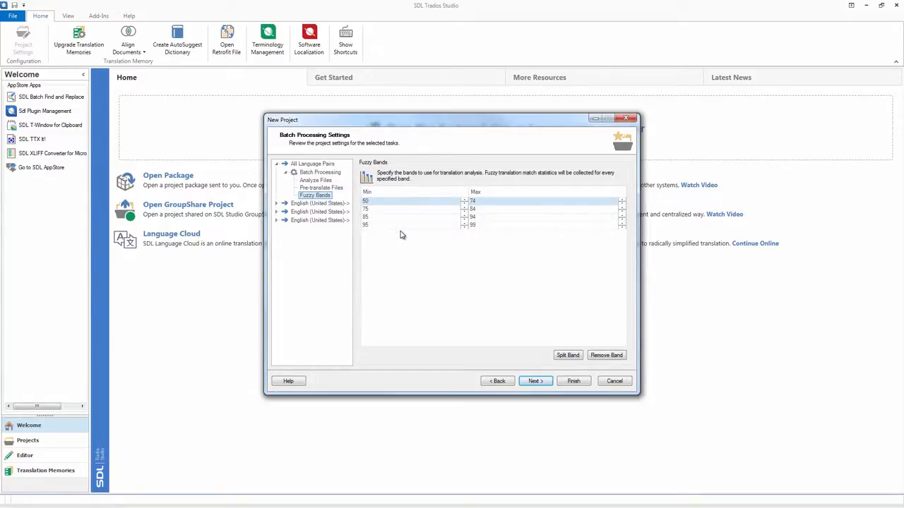
{"action": "left_click", "coordinate": [533, 381]}
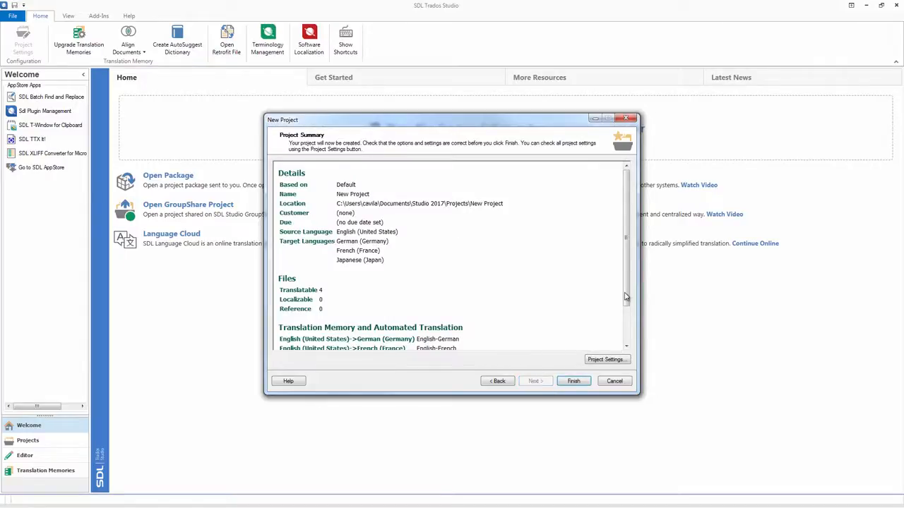
Step: Review the project summary, and check the project settings for File Types and the QA Checker 3.0 Numbers and Word List checks
{"action": "left_click_drag", "start_coordinate": [629, 284], "coordinate": [629, 342]}
{"action": "scroll", "coordinate": [630, 328], "scroll_direction": "up", "scroll_amount": 3}
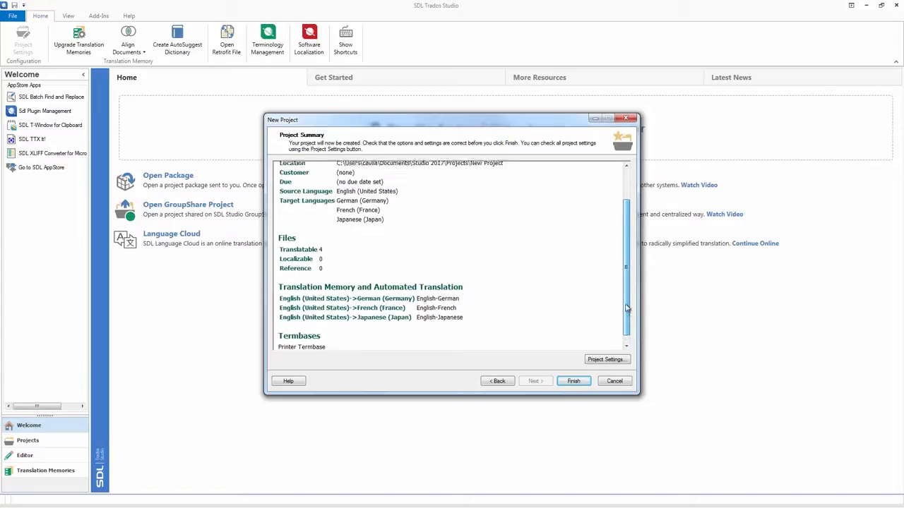
{"action": "left_click", "coordinate": [597, 360]}
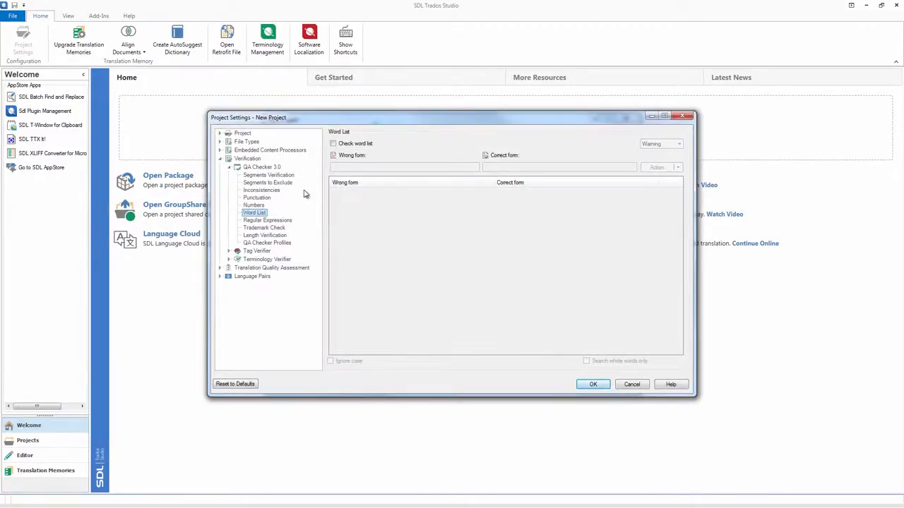
{"action": "left_click", "coordinate": [221, 143]}
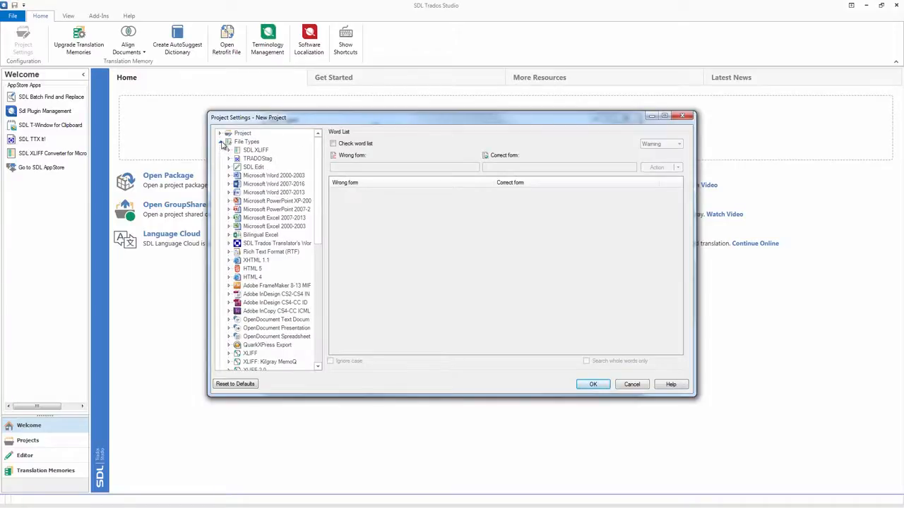
{"action": "left_click", "coordinate": [221, 142]}
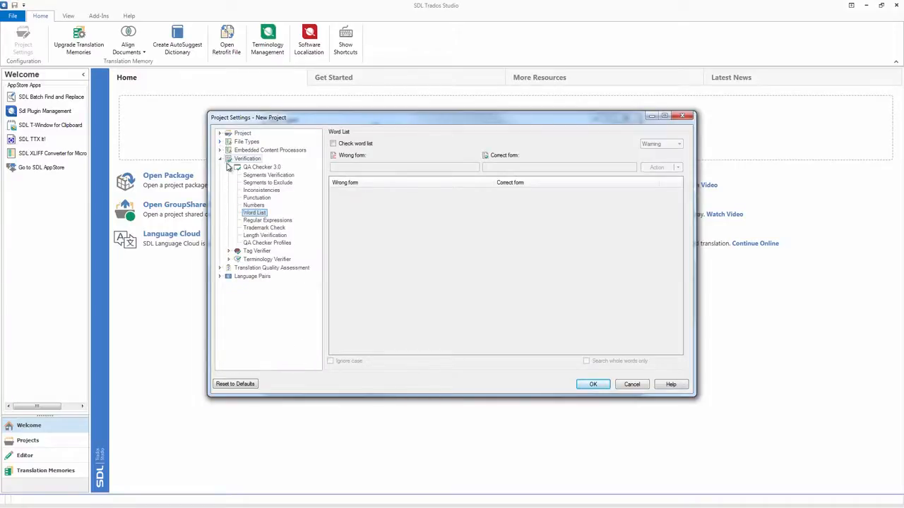
{"action": "left_click", "coordinate": [253, 168]}
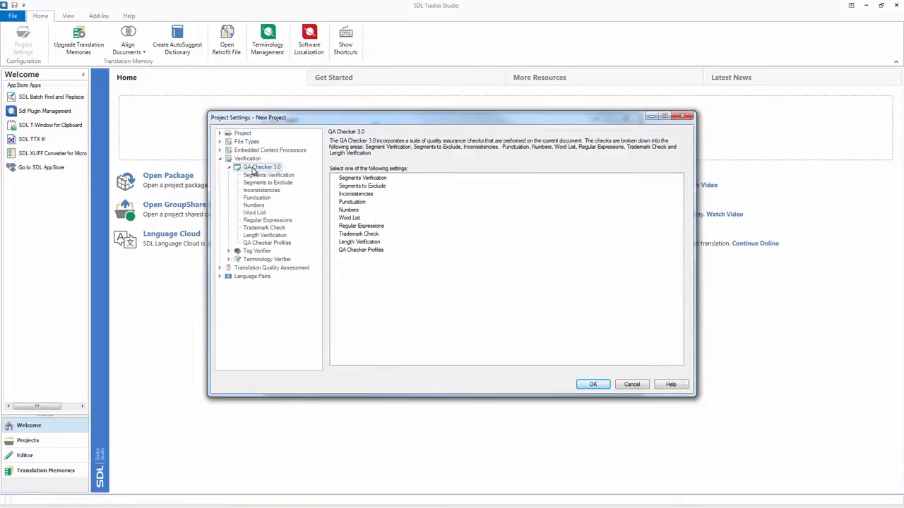
{"action": "left_click", "coordinate": [255, 205]}
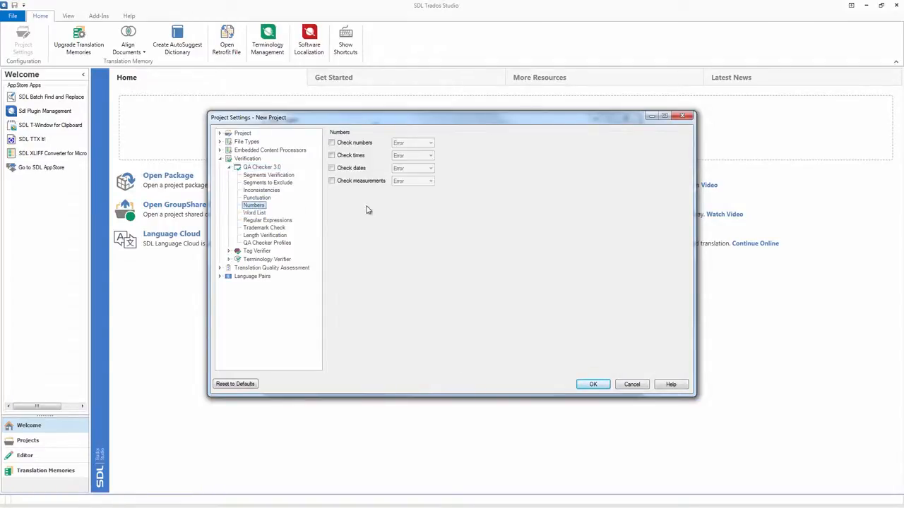
{"action": "left_click", "coordinate": [263, 214]}
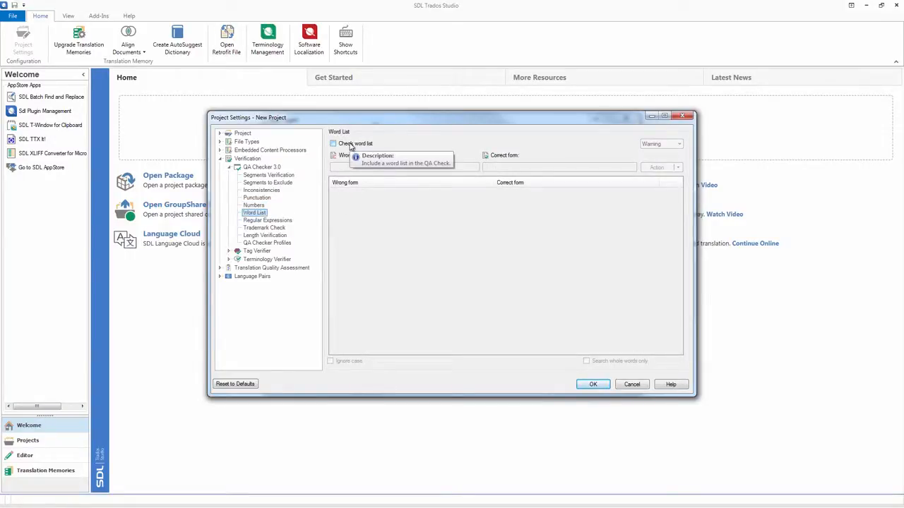
{"action": "left_click", "coordinate": [594, 383]}
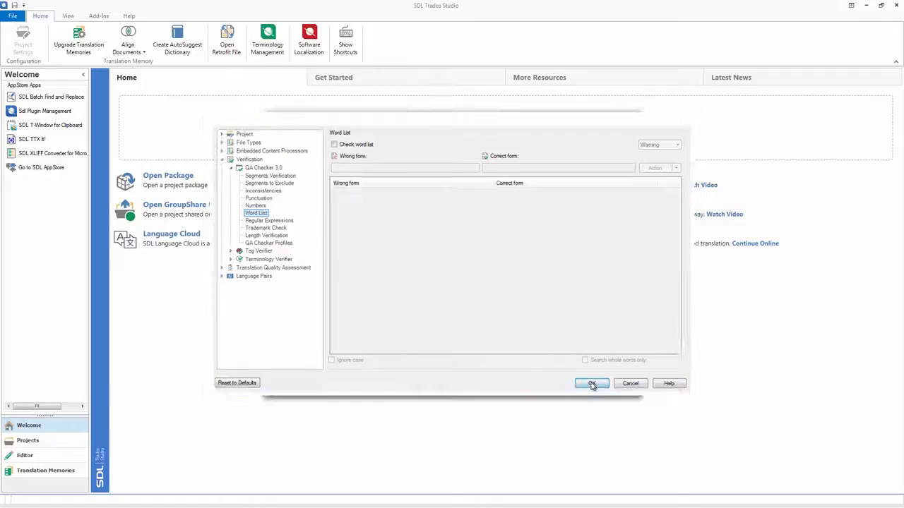
Step: Finish creating the project without storing its settings for future use, and open the file list of New Project
{"action": "left_click", "coordinate": [578, 384]}
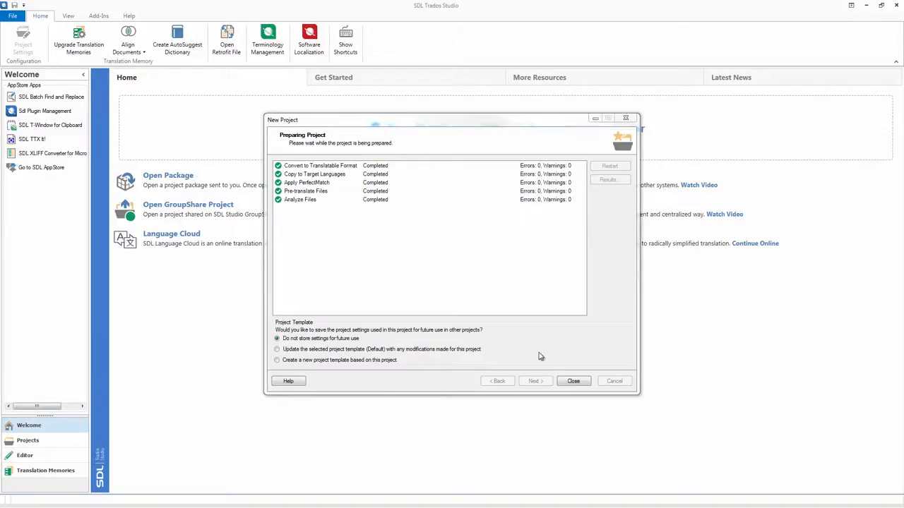
{"action": "left_click", "coordinate": [578, 382]}
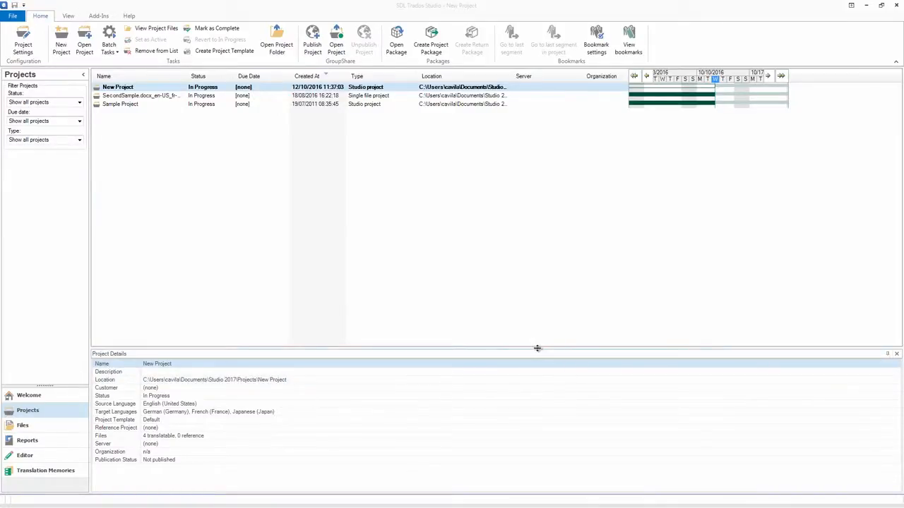
{"action": "double_click", "coordinate": [164, 87]}
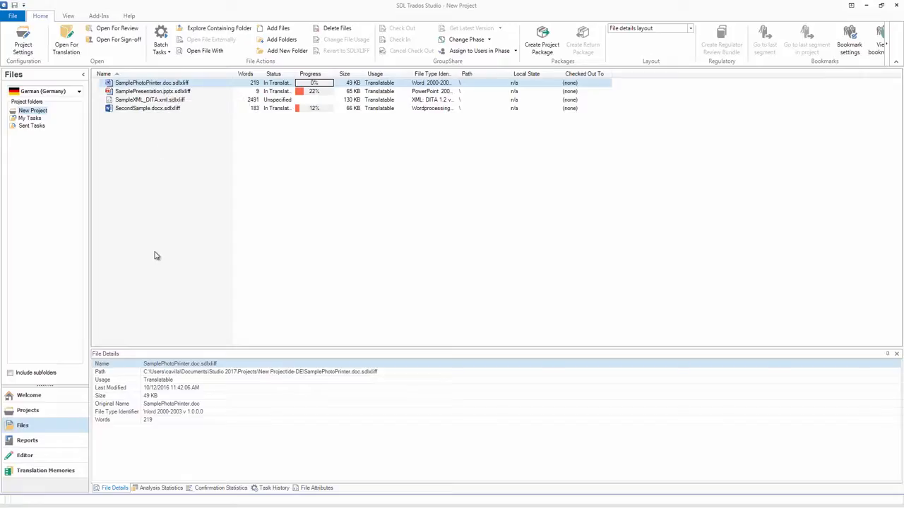
Step: Examine the settings and totals in the Japanese (Japan) Analyze Files report, and return to the projects list
{"action": "left_click", "coordinate": [77, 445]}
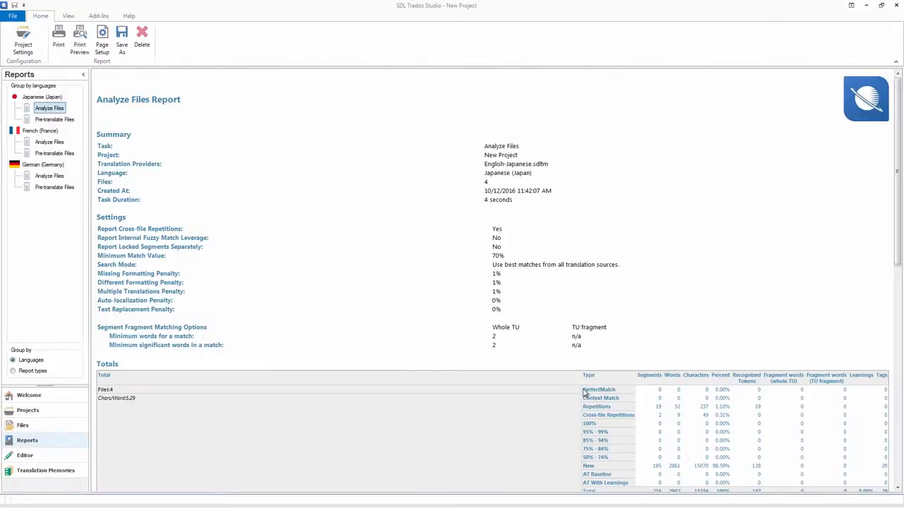
{"action": "left_click_drag", "start_coordinate": [629, 394], "coordinate": [604, 362]}
{"action": "left_click", "coordinate": [554, 313]}
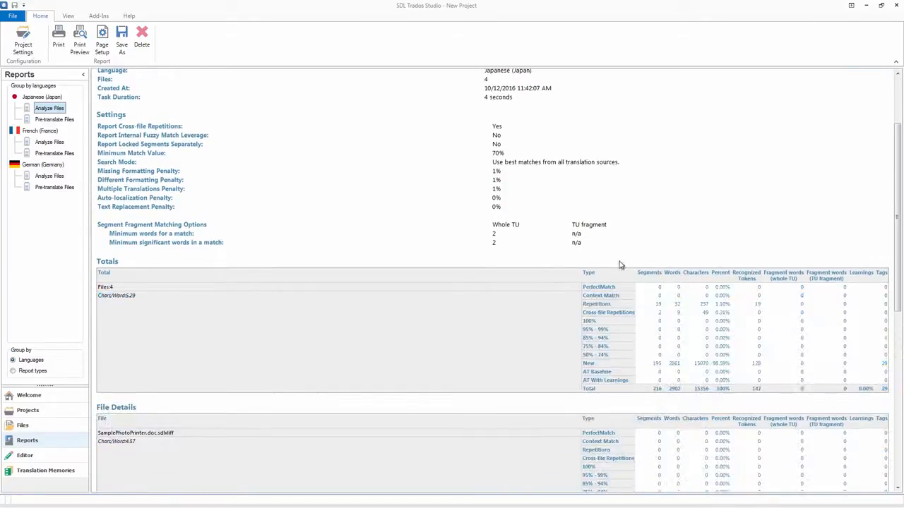
{"action": "scroll", "coordinate": [627, 314], "scroll_direction": "up", "scroll_amount": 2}
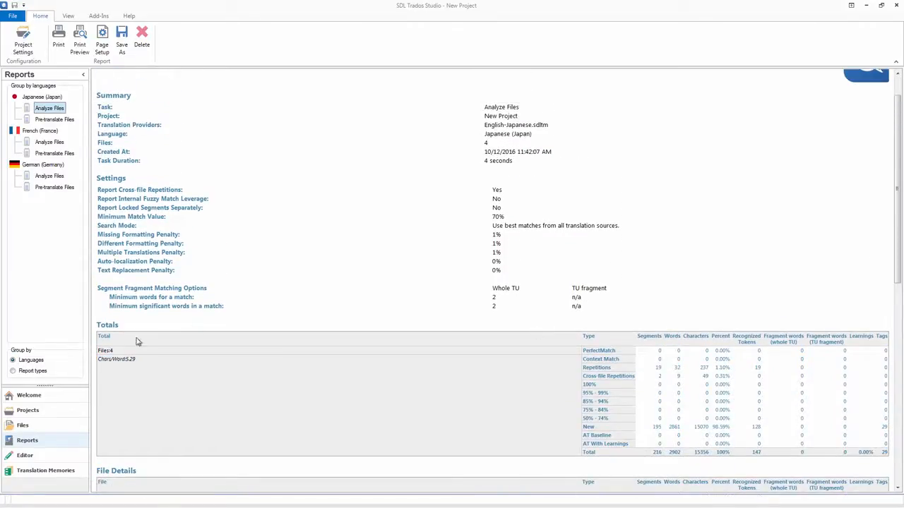
{"action": "left_click", "coordinate": [53, 414]}
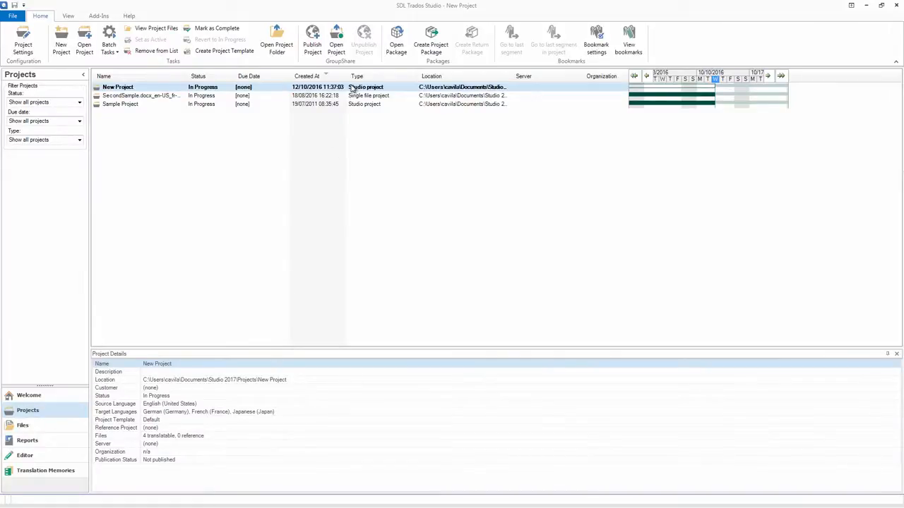